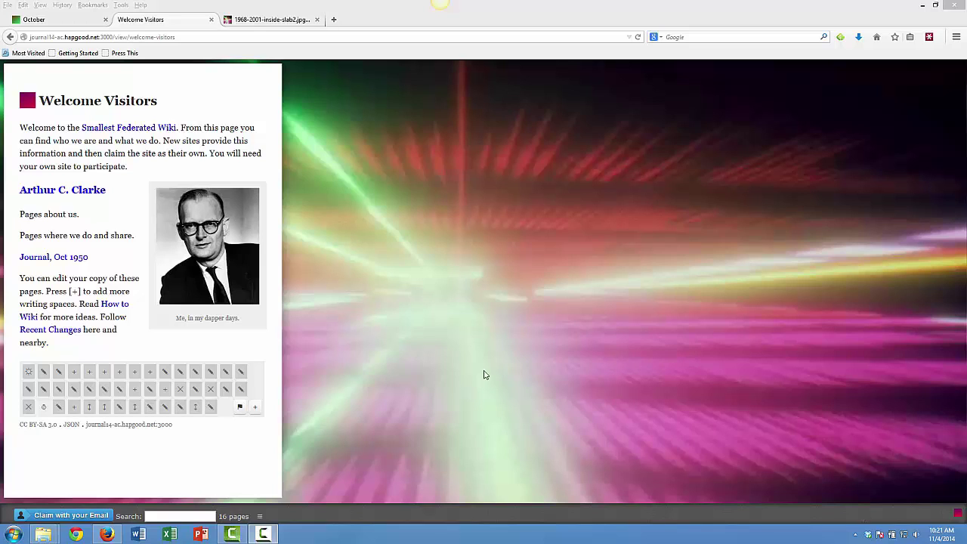
- Add a [[Global Positioning System]] link to the Journal, Oct 1950 page, directly below Interlocking Design Decisions
left_click(55, 257)
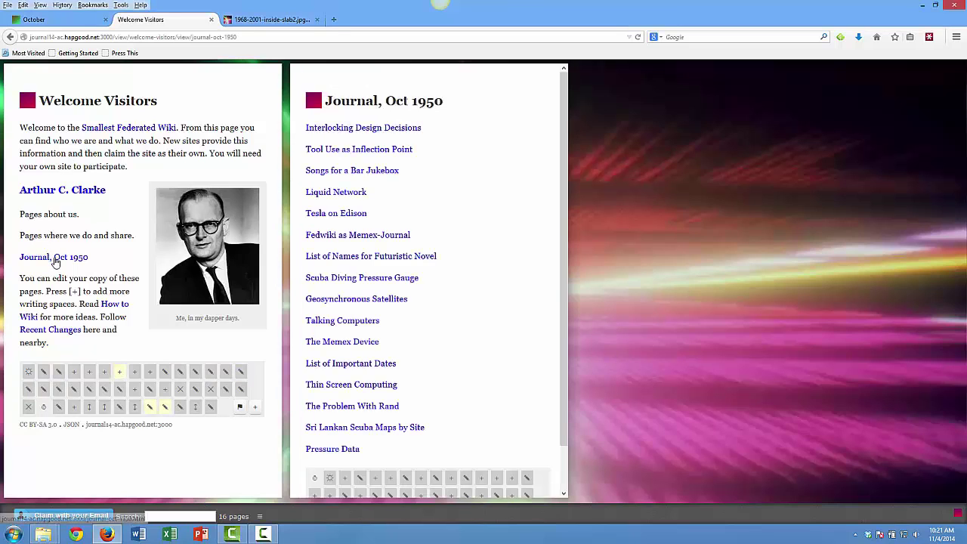
double_click(437, 128)
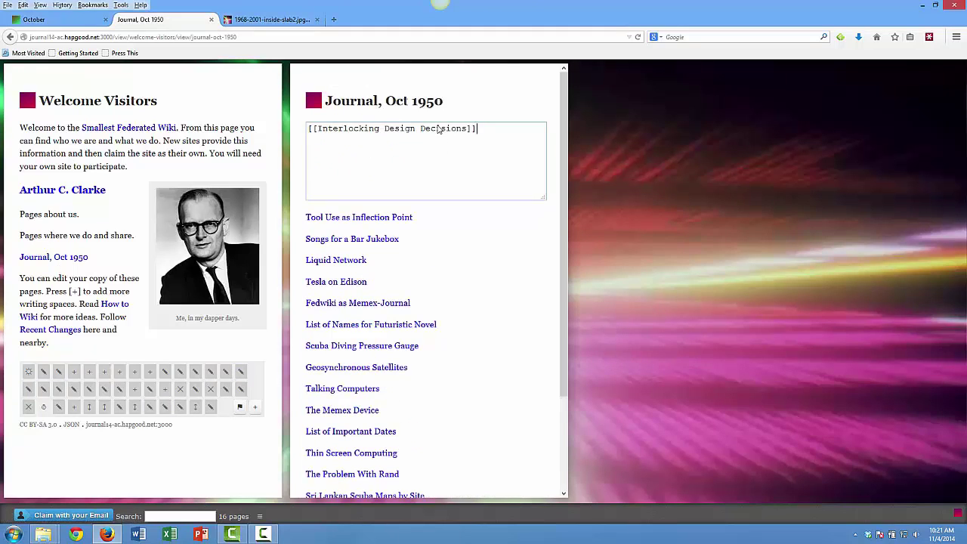
key("Return")
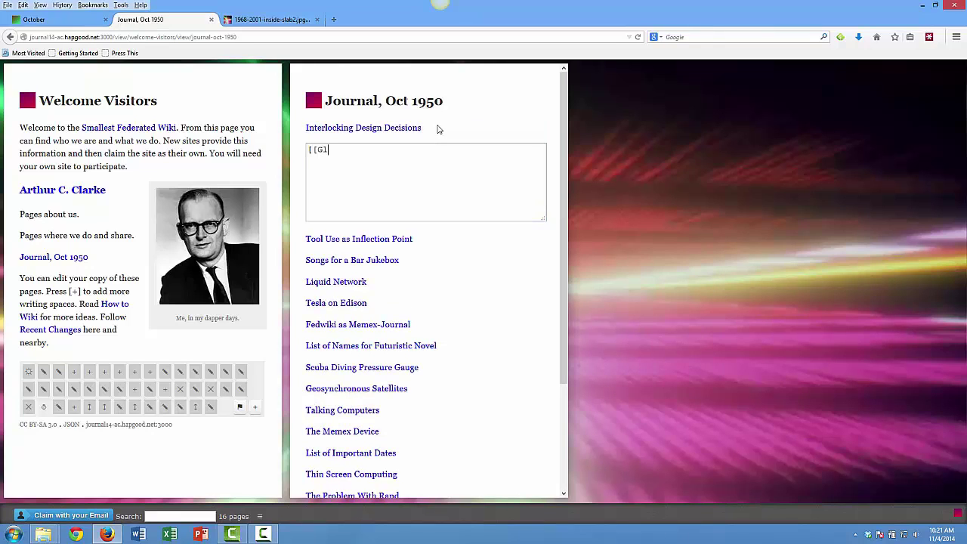
type("[[Global Positioning System")
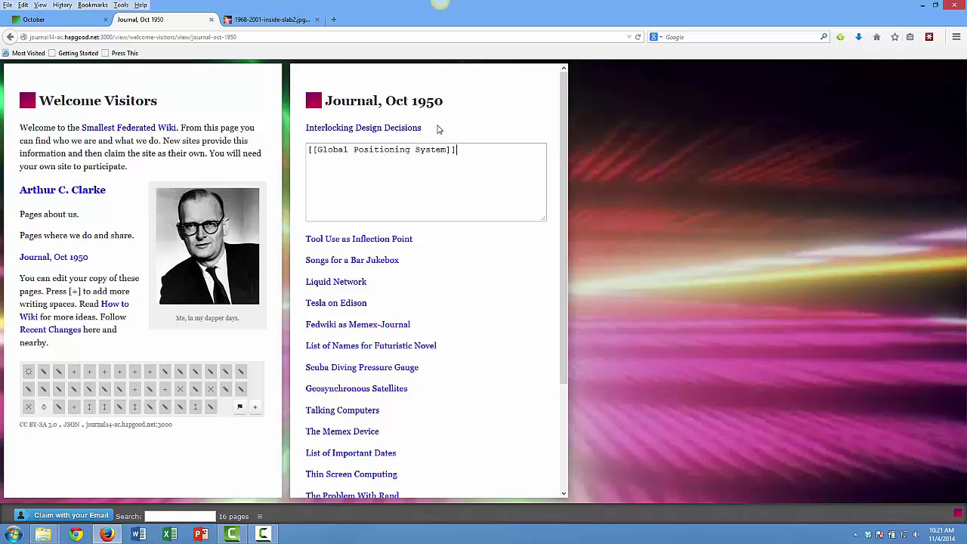
type("]]")
left_click(494, 314)
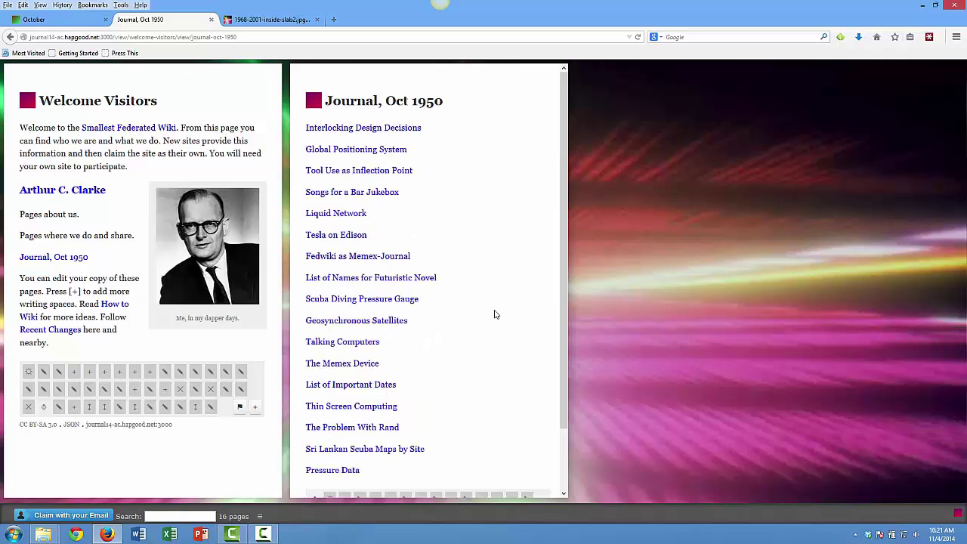
- Create the blank Global Positioning System page from its journal link and add an empty text paragraph to it
left_click(396, 153)
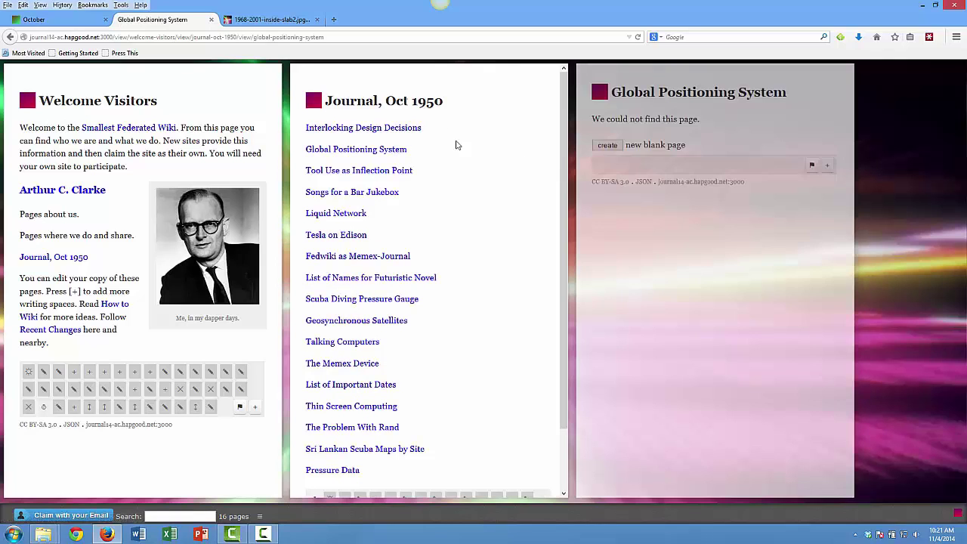
left_click(606, 145)
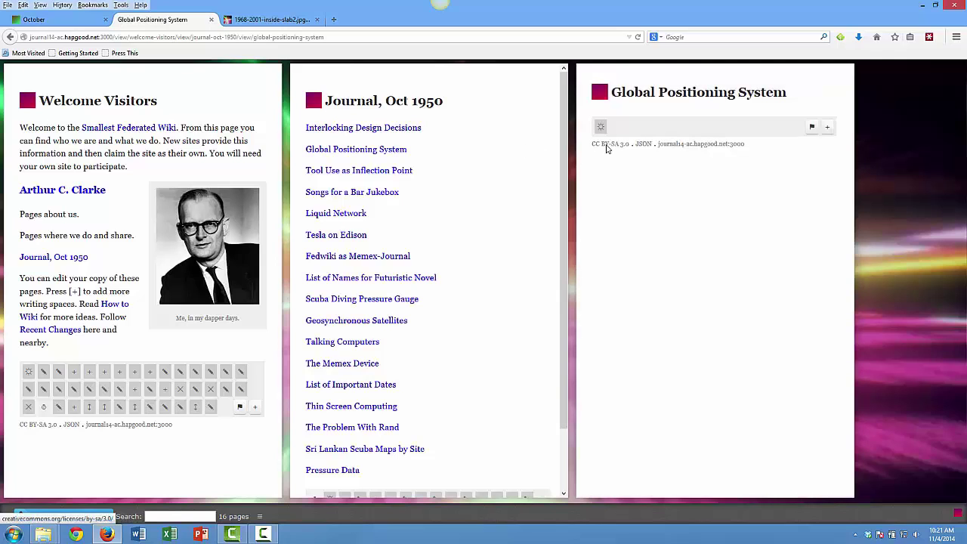
left_click(826, 127)
double_click(811, 131)
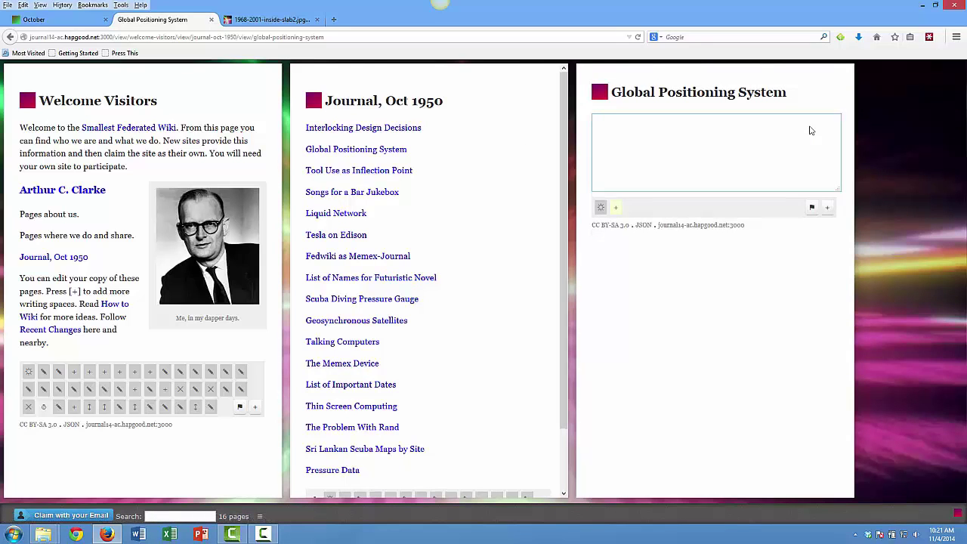
- Write that time pings from three geosynchronous satellites in orbit, examined for their different delays, let you calculate your distance from each and triangulate your position
type("If three geosynchronous satellites were in orbi")
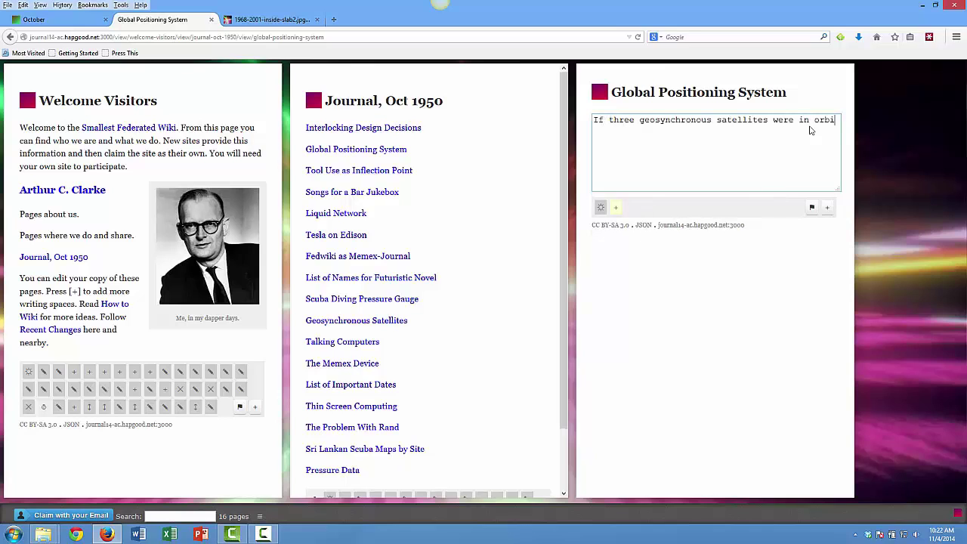
type("t they could ping you the time. By examining the ")
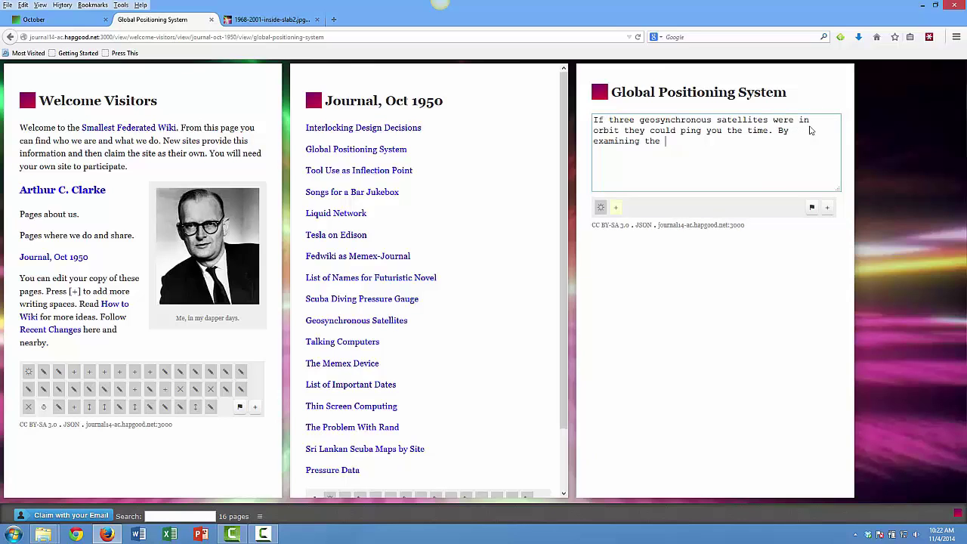
type("different delays of the pings")
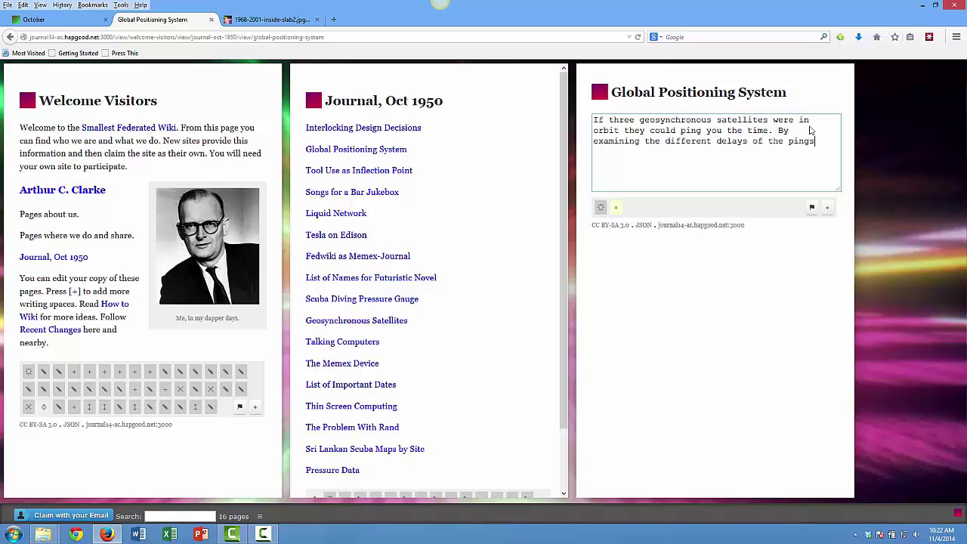
type(" you could calculate how far you were from each satellite and trin")
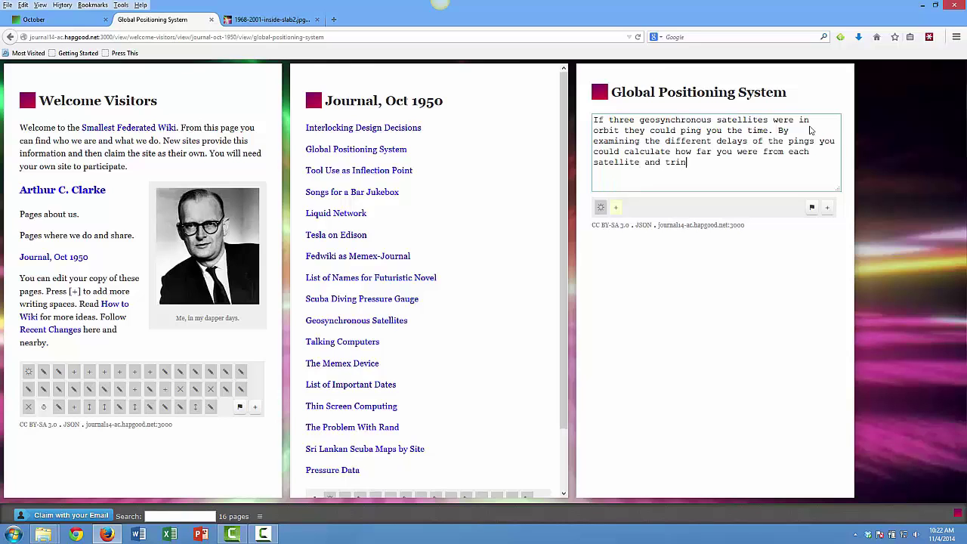
key("BackSpace")
type("angulate your position.")
left_click(794, 292)
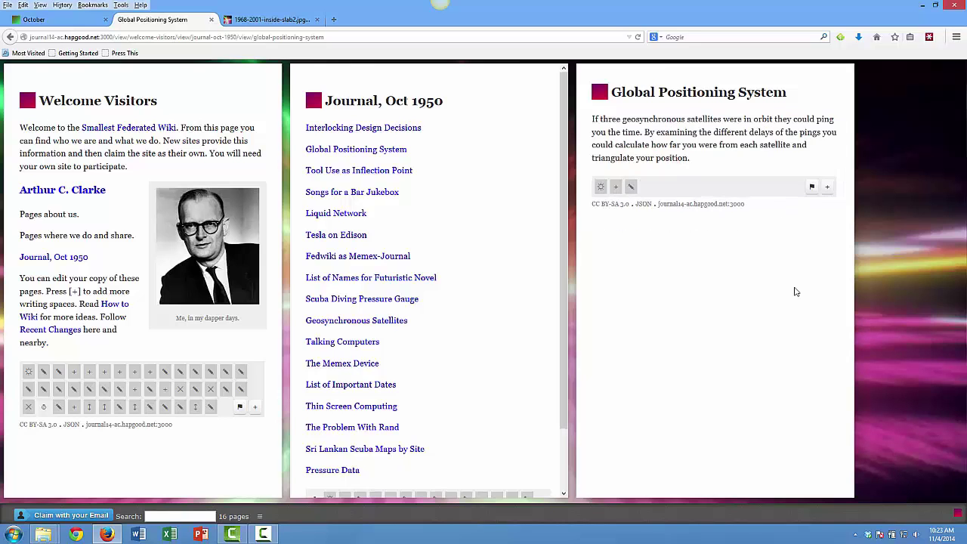
- Turn "geosynchronous satellites" in the paragraph into the wiki link [[Geosynchronous Satellites]] and follow it to its page
double_click(700, 130)
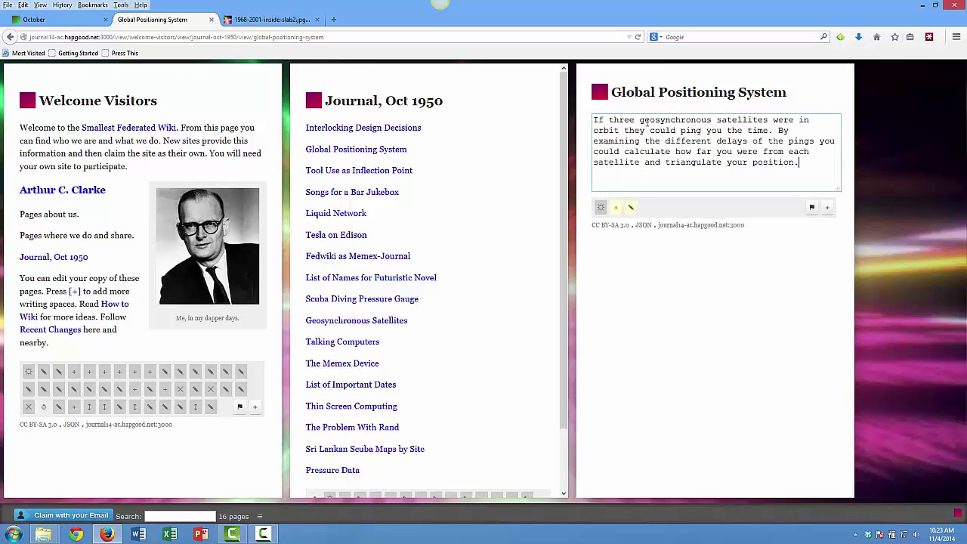
key("BackSpace")
type("[[")
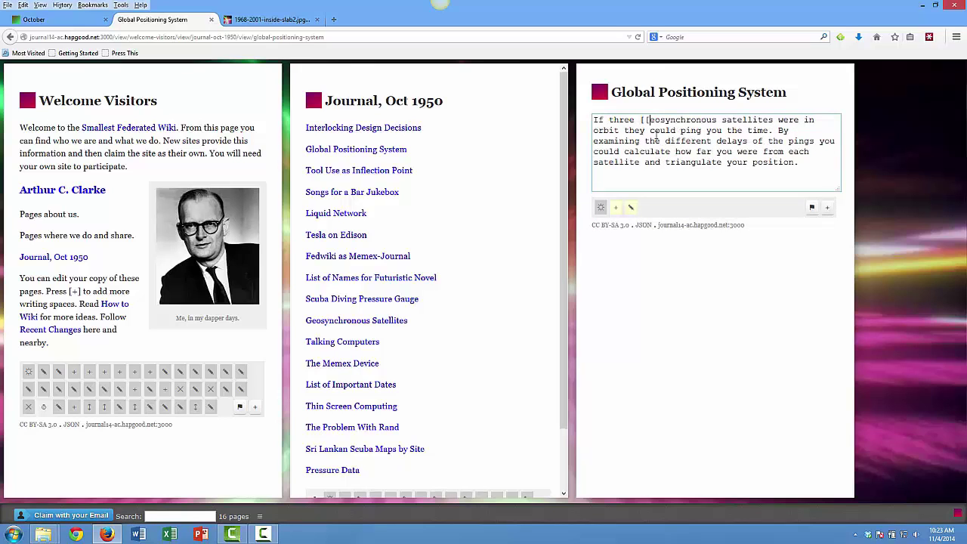
type("G")
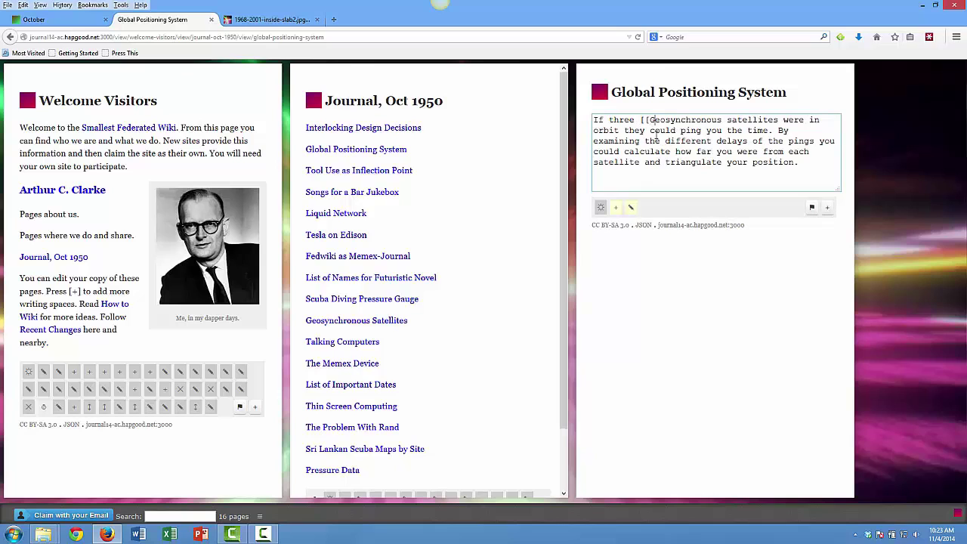
left_click(731, 119)
key("BackSpace")
type("S]]")
left_click(772, 412)
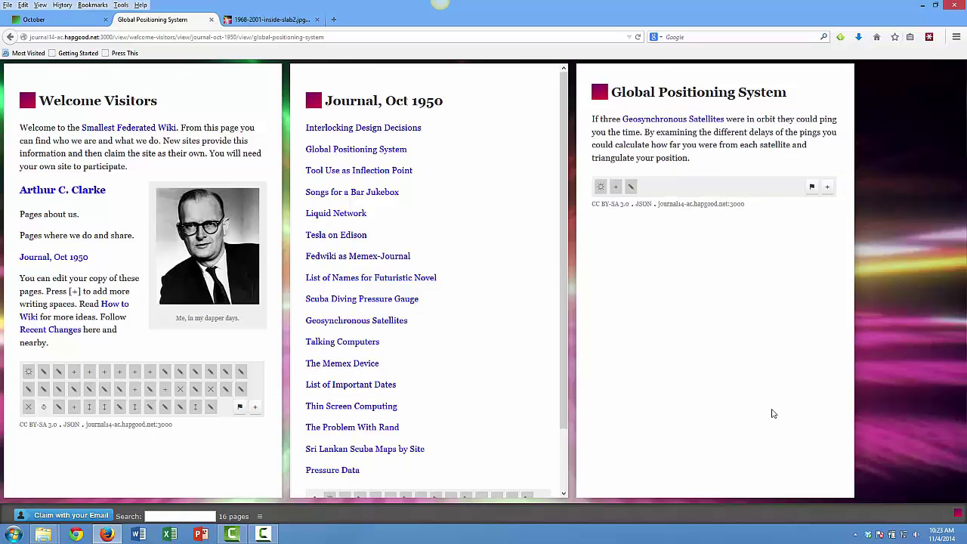
left_click(661, 121)
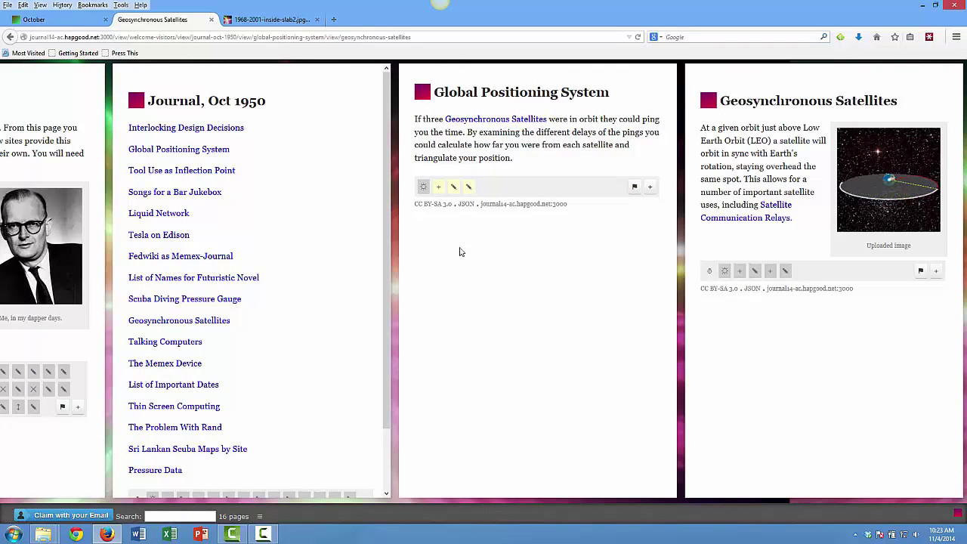
- Open Geosynchronous Satellites from Recent Changes and add the paragraph "See also [[Global Positioning System]]" at its end
mouse_move(262, 534)
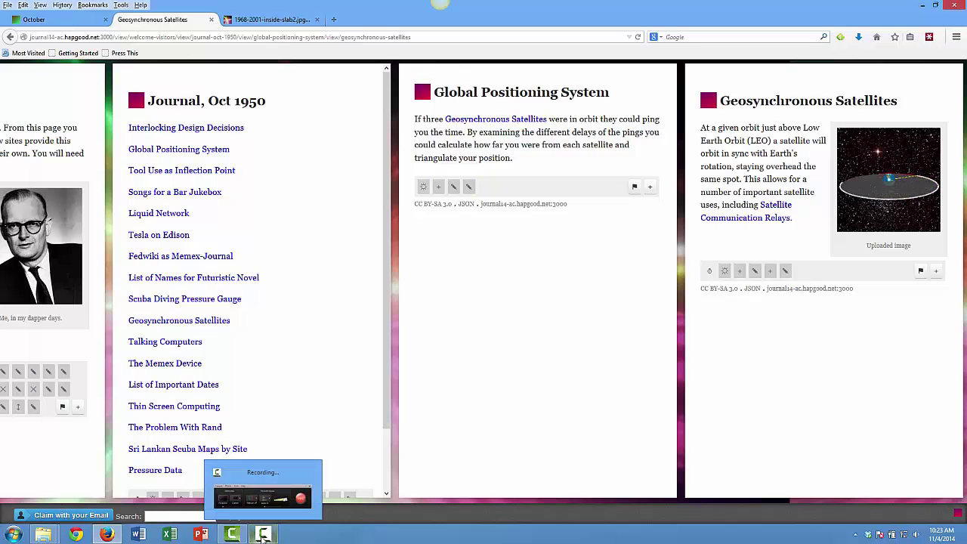
left_click(83, 475)
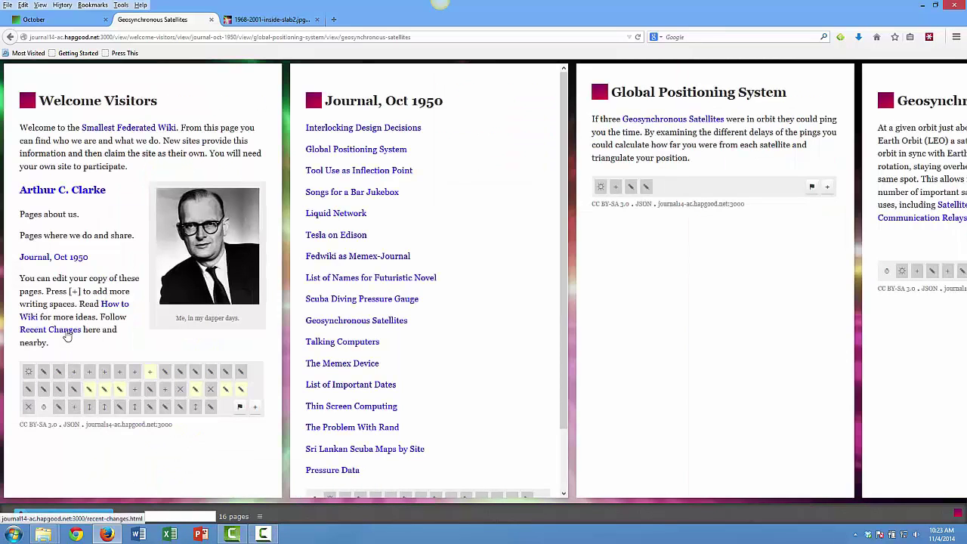
left_click(67, 330)
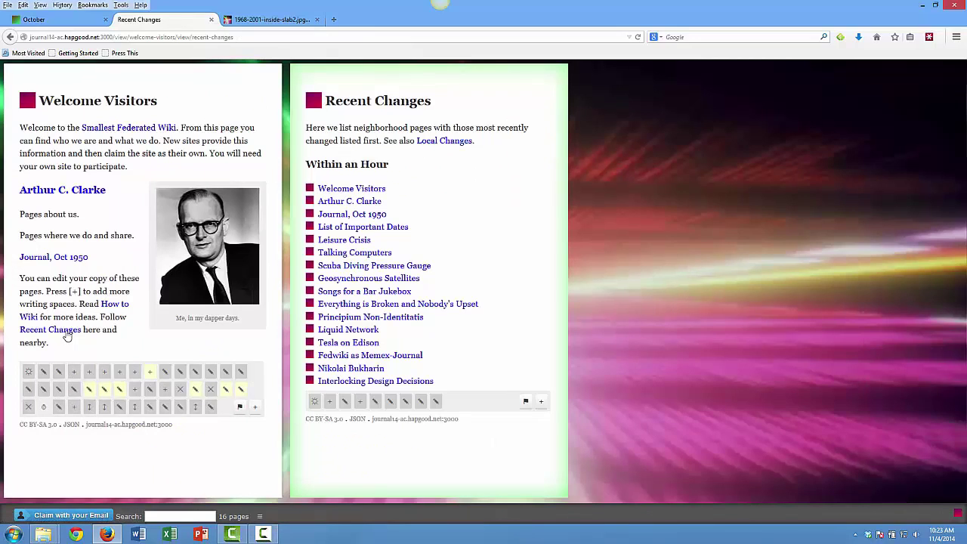
left_click(333, 278)
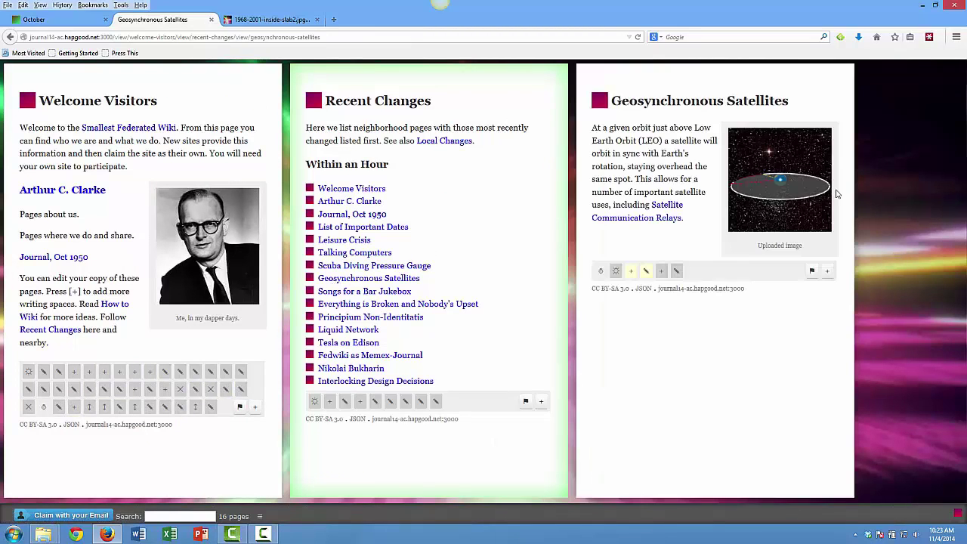
double_click(767, 302)
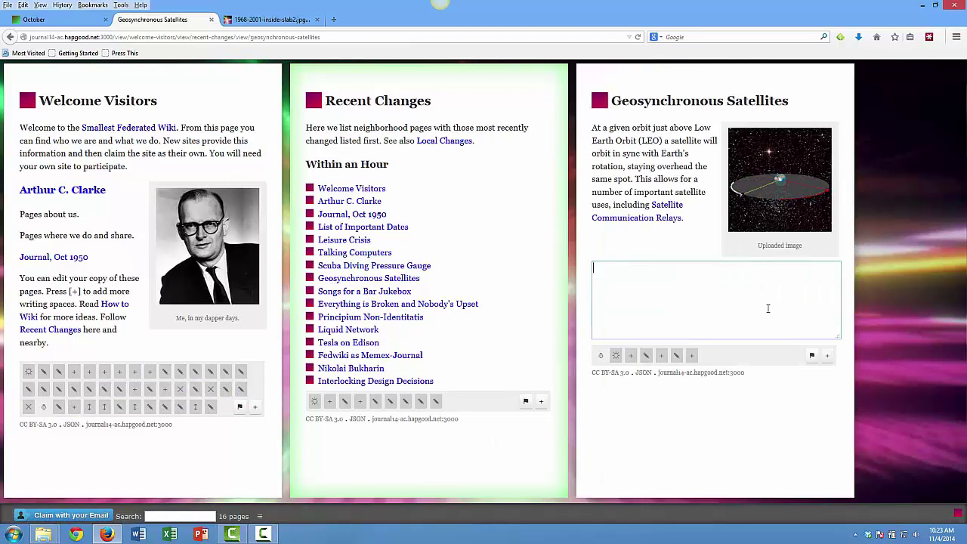
type("See also [[")
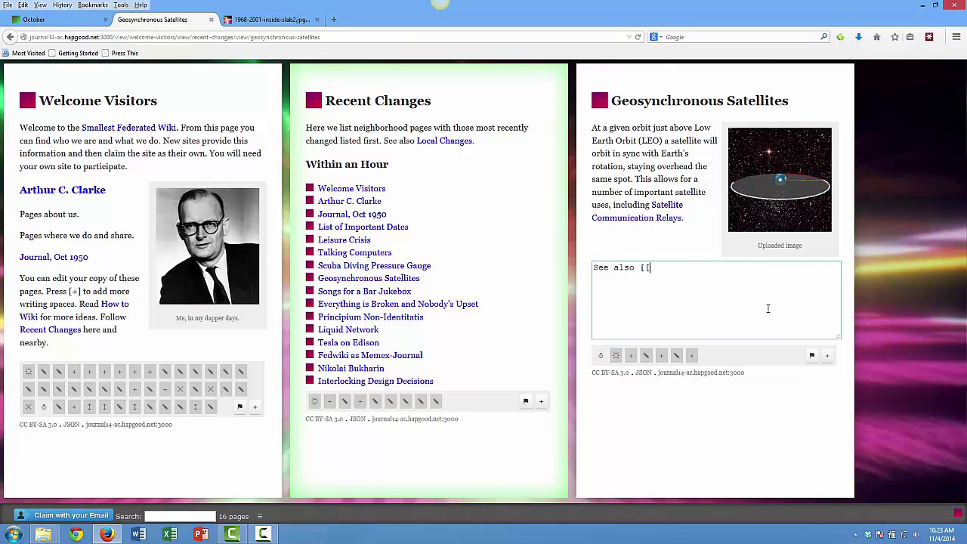
type("Global Positioning System]]")
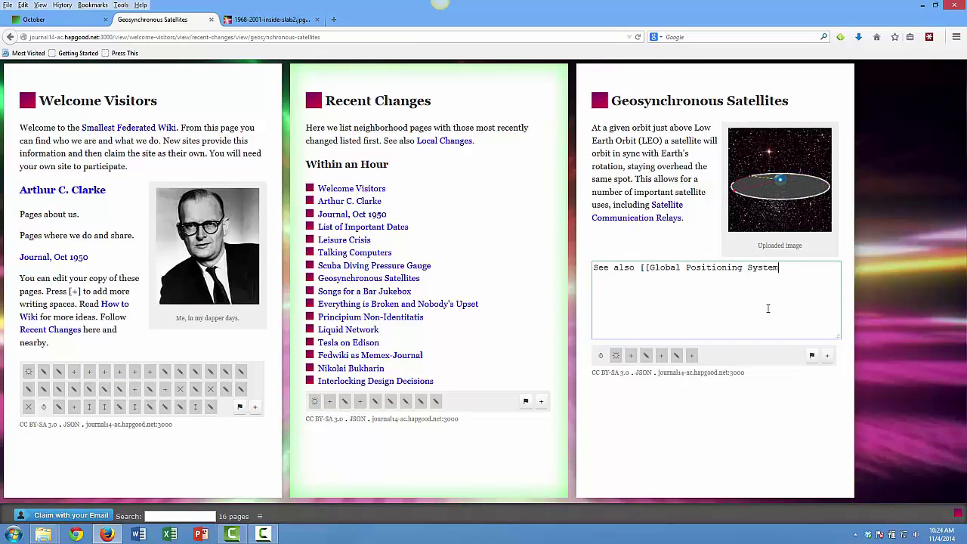
left_click(803, 453)
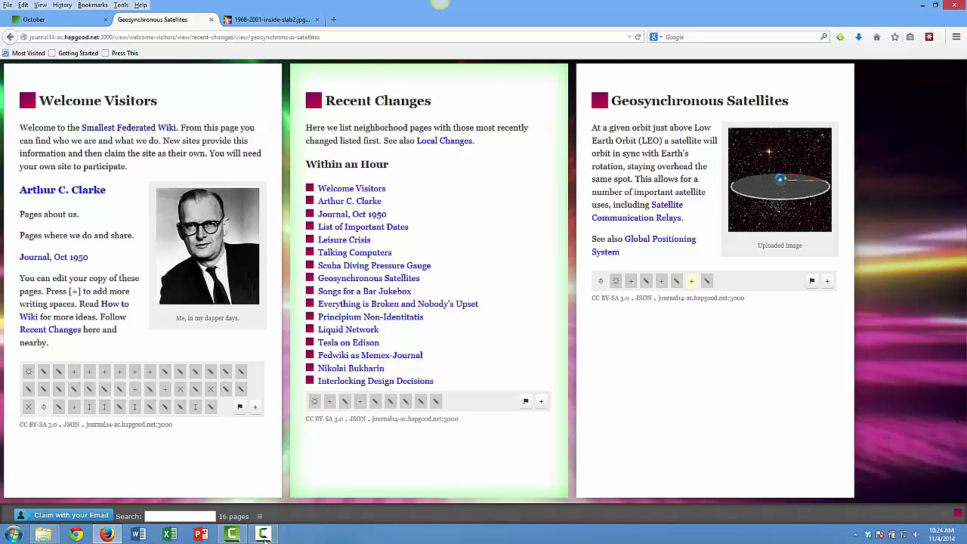
left_click(263, 535)
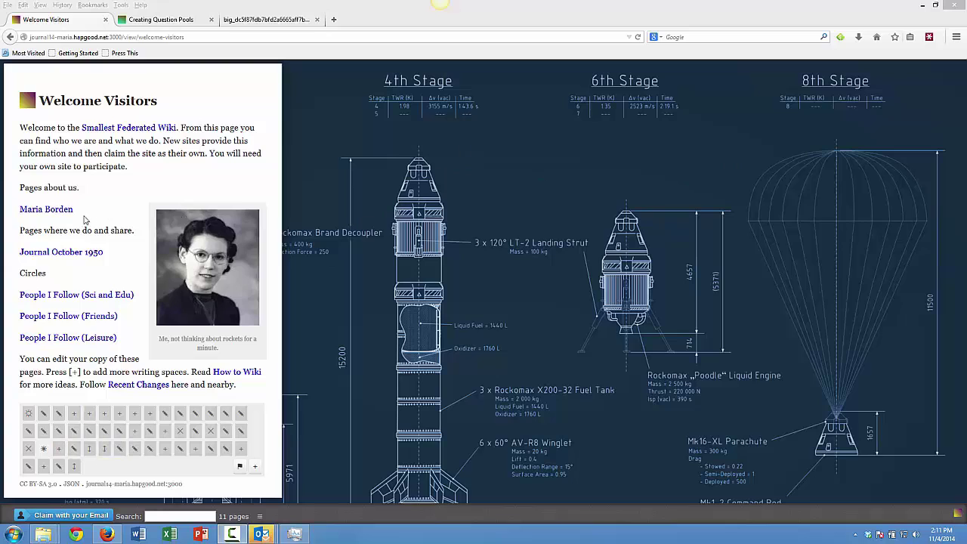
- Add a [[Propulsion Formulas]] link to the Journal October 1950 page, below Eight Movies to Watch
left_click(67, 258)
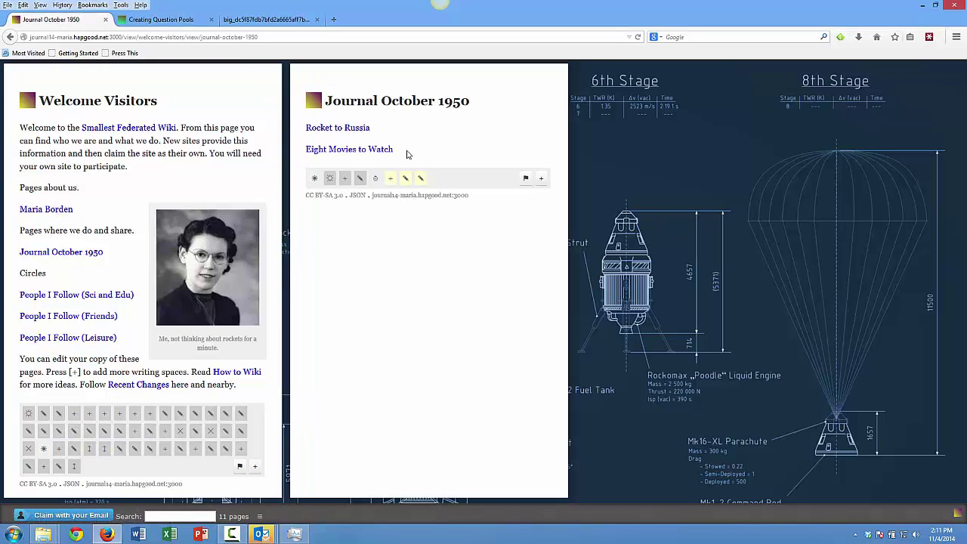
double_click(402, 152)
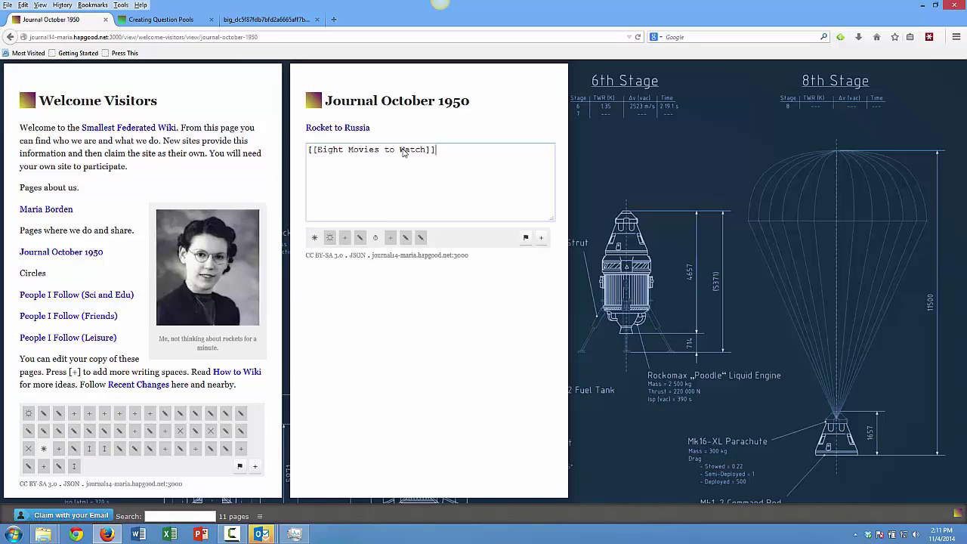
key("Return")
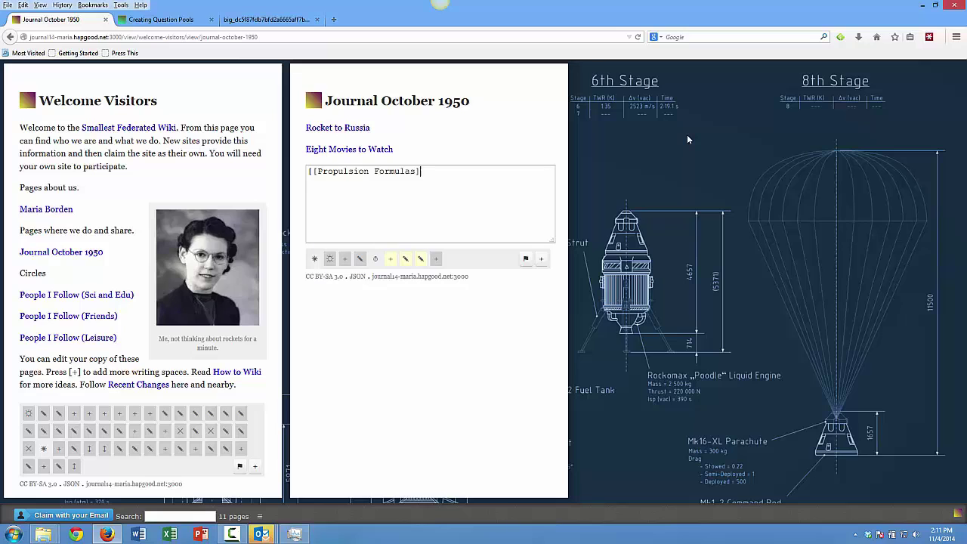
left_click(685, 143)
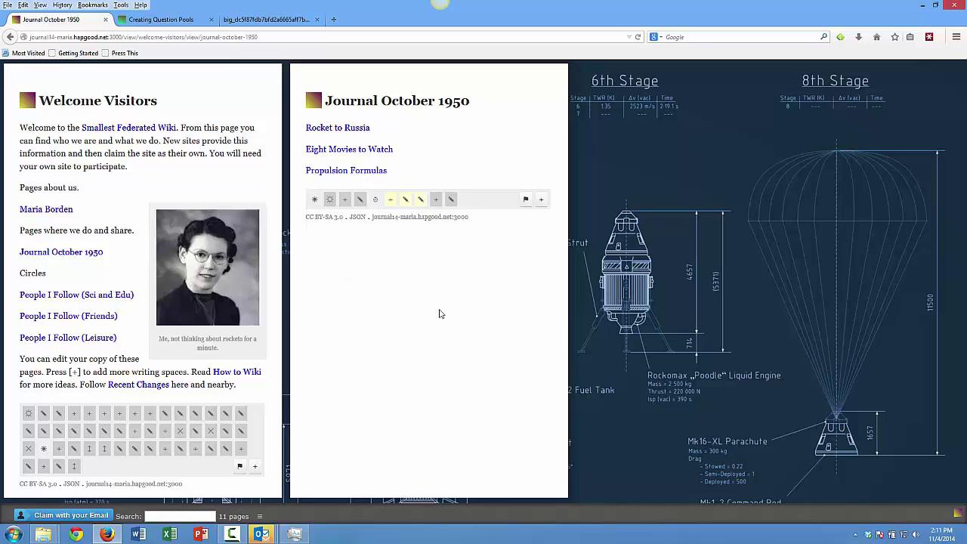
- Load the sites in People I Follow (Sci and Edu) and open the Global Positioning System page from Recent Changes
left_click(62, 298)
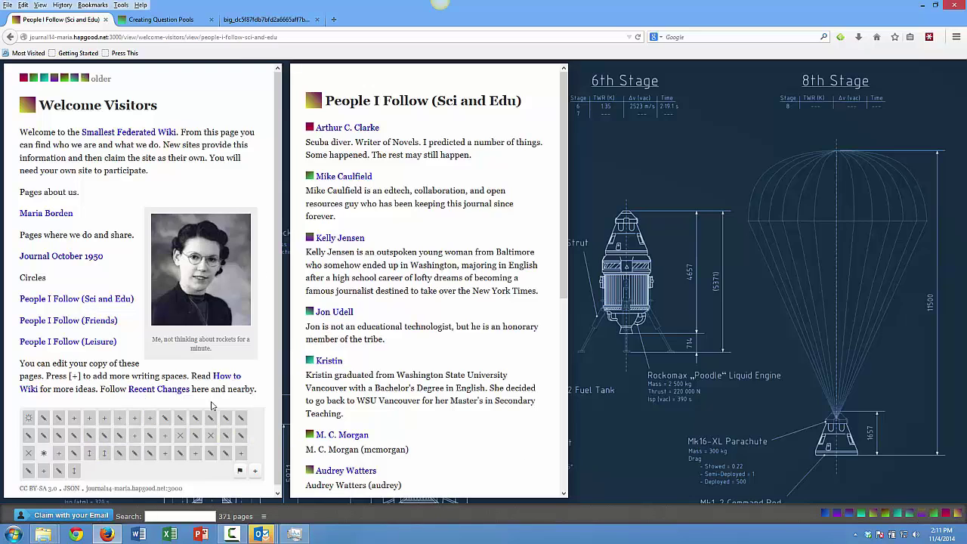
left_click(149, 390)
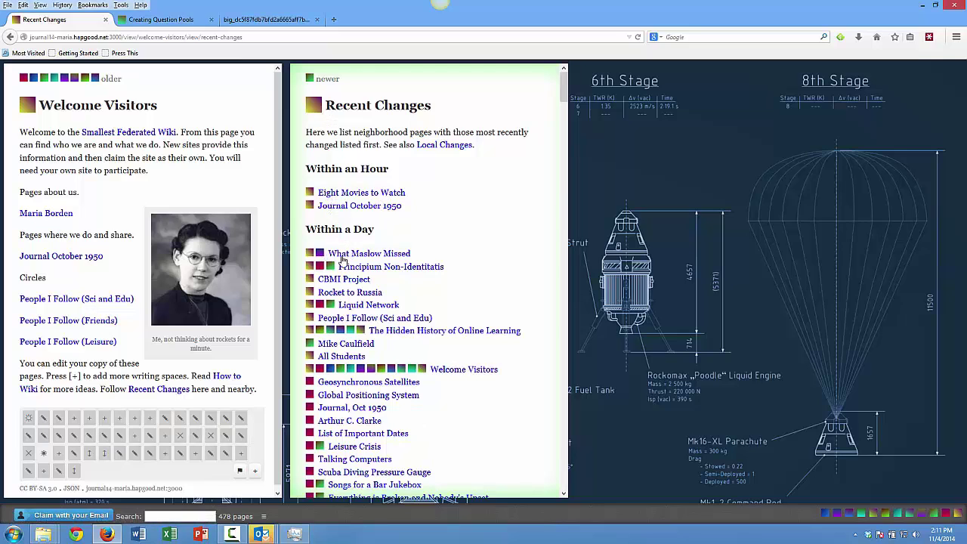
scroll(484, 251, "down", 3)
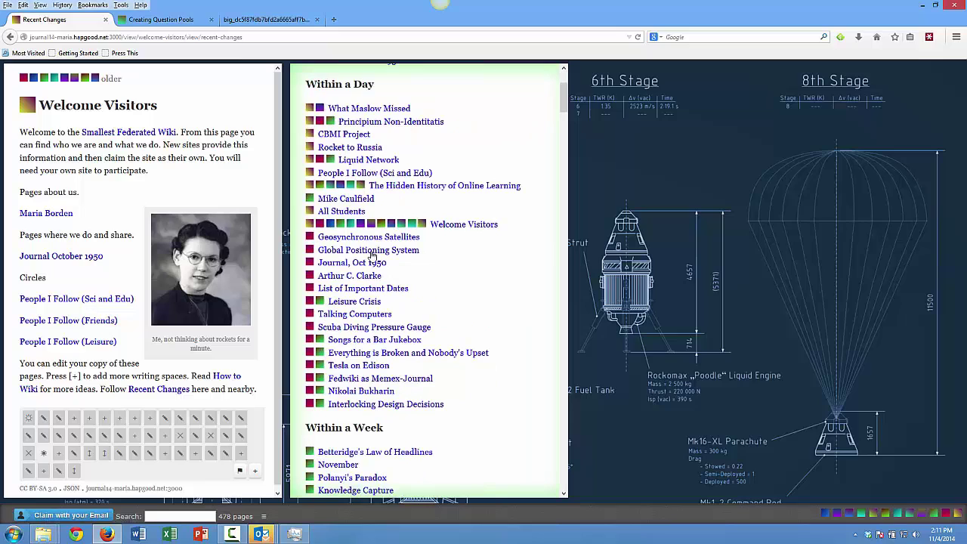
left_click(371, 253)
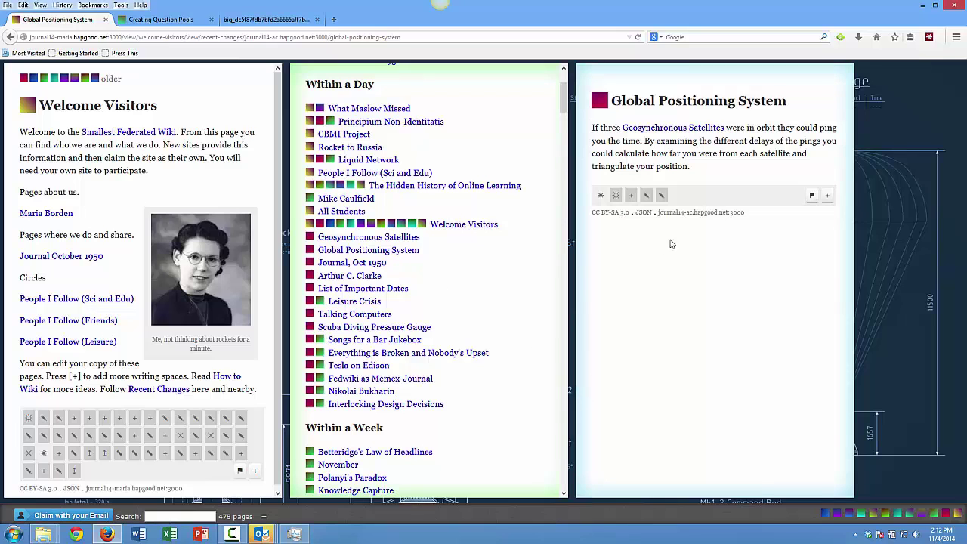
- Follow the Geosynchronous Satellites link and fork both Global Positioning System and Geosynchronous Satellites to the own site
left_click(698, 130)
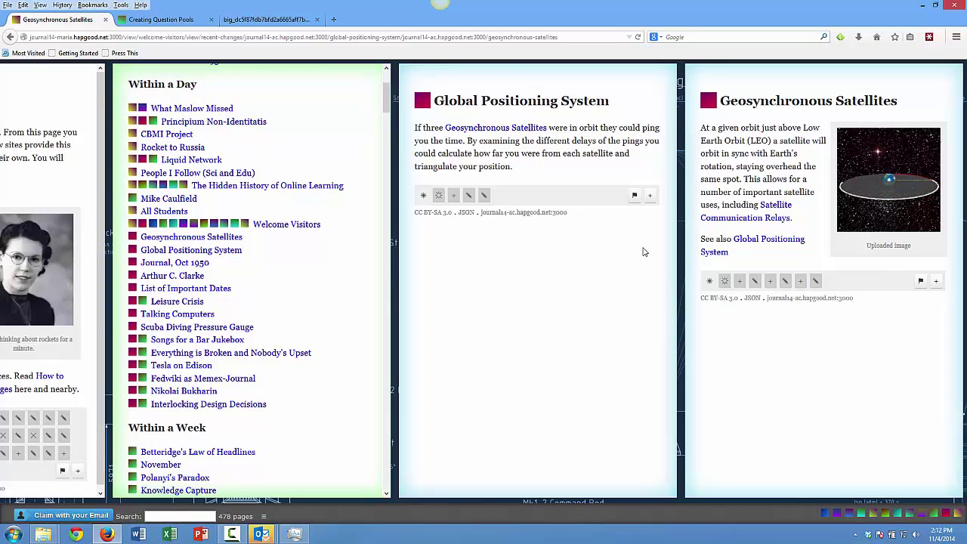
left_click(636, 197)
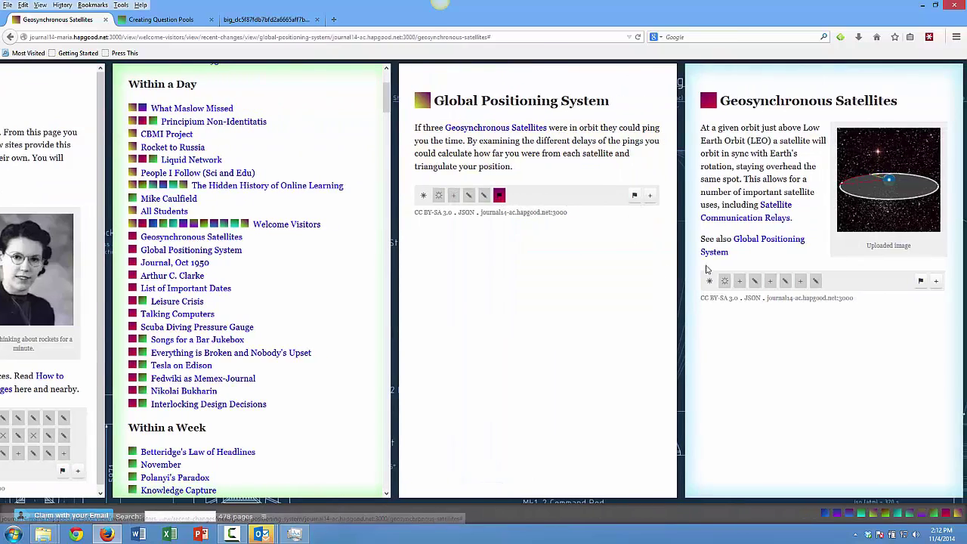
left_click(920, 281)
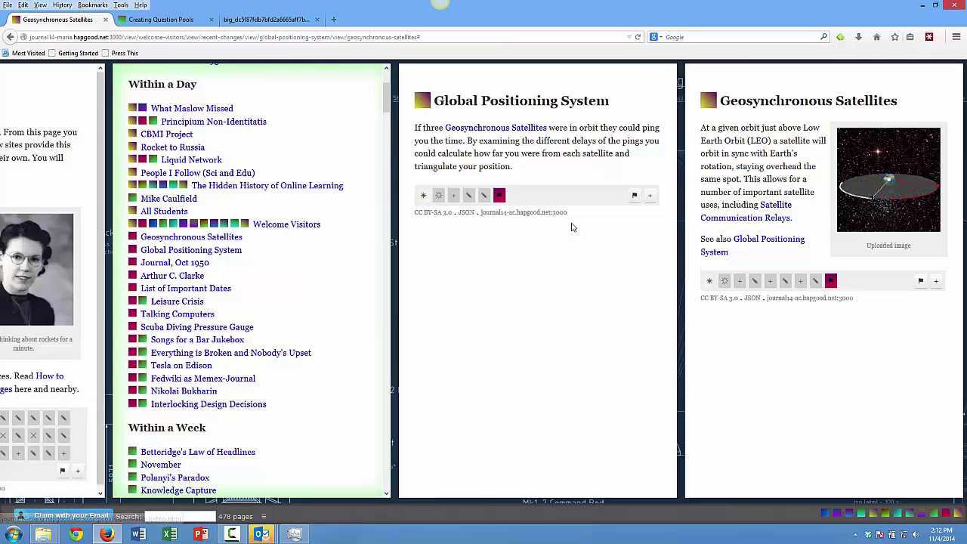
- View the source version of Global Positioning System through its fork entry, and reopen the own copy of Geosynchronous Satellites
left_click(500, 196)
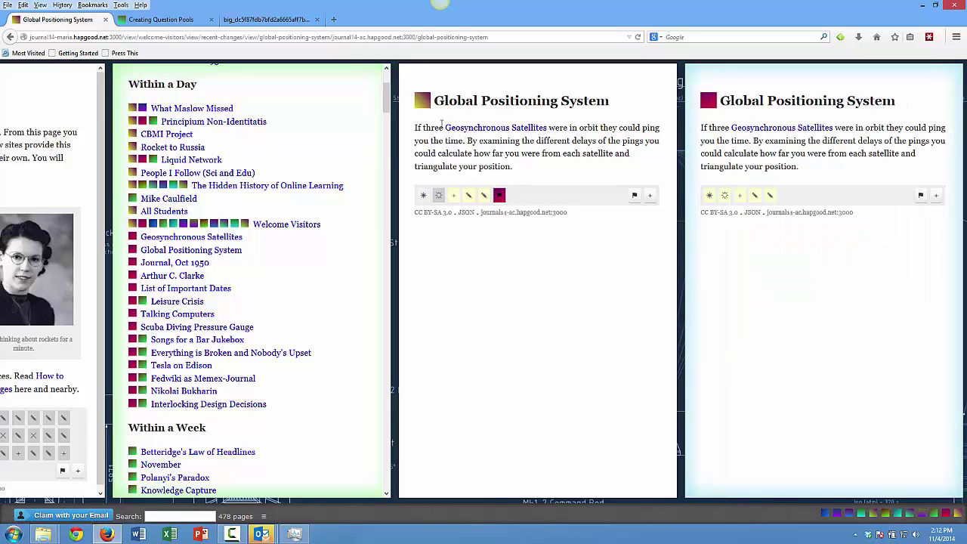
left_click(493, 130)
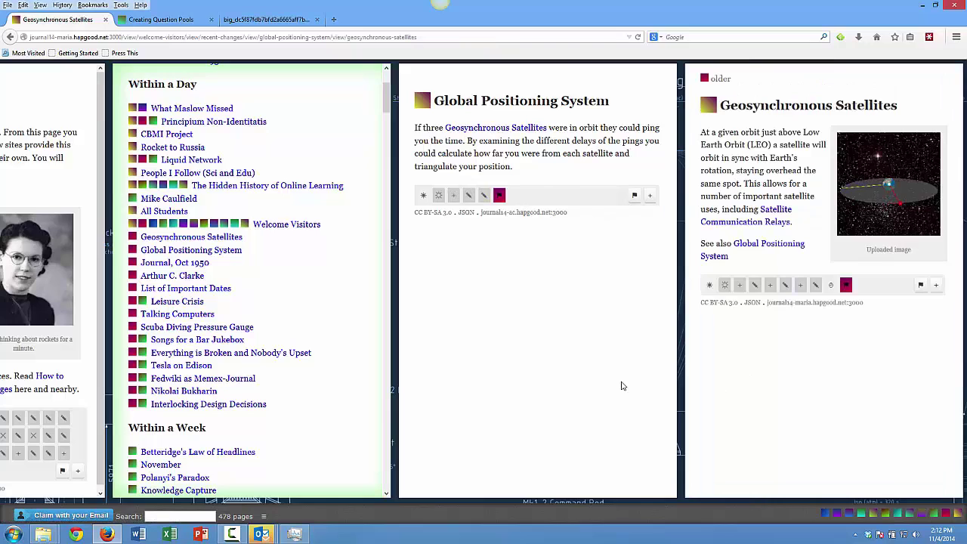
scroll(328, 325, "left", 3)
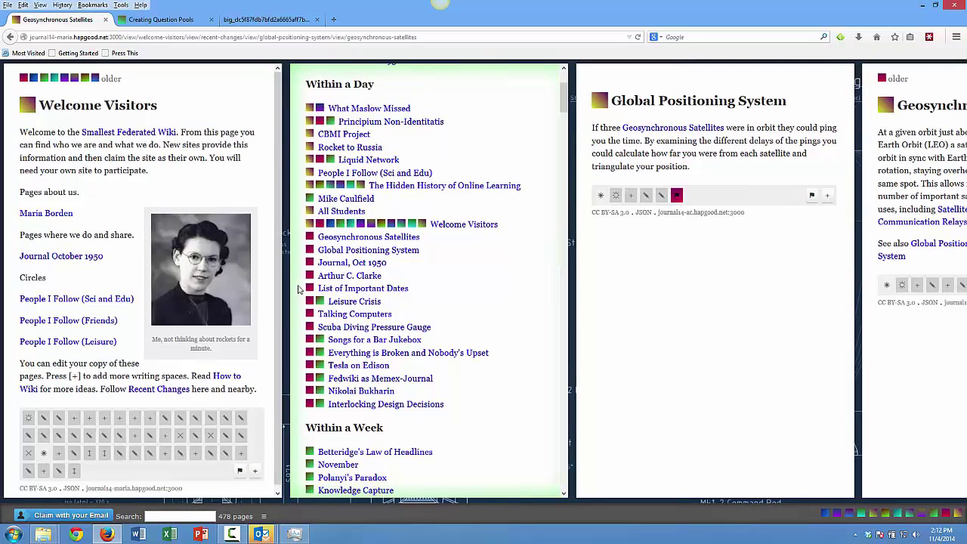
scroll(679, 401, "right", 3)
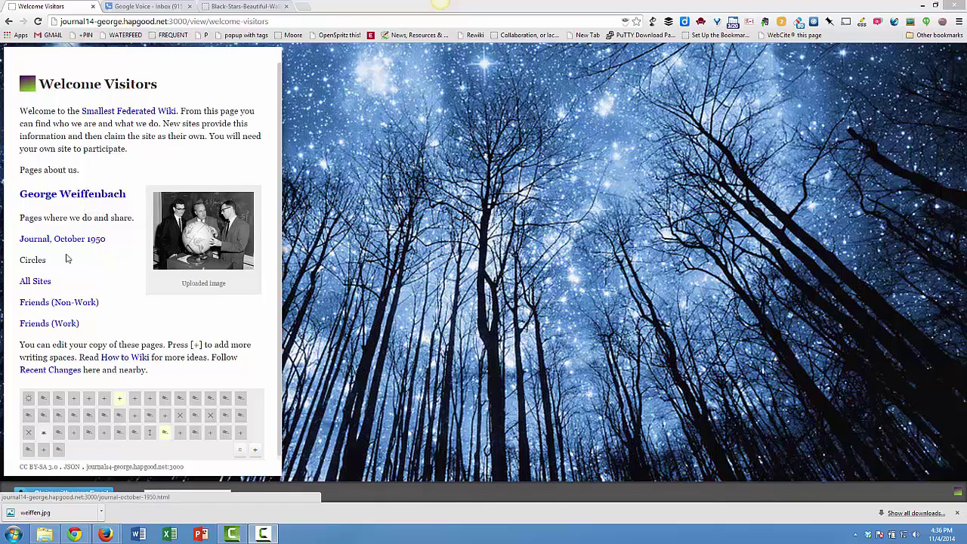
- Load the Friends (Non-Work) sites, browse Spontaneous Order and Geosynchronous Satellites from Recent Changes, and follow the link to Global Positioning System
left_click(45, 303)
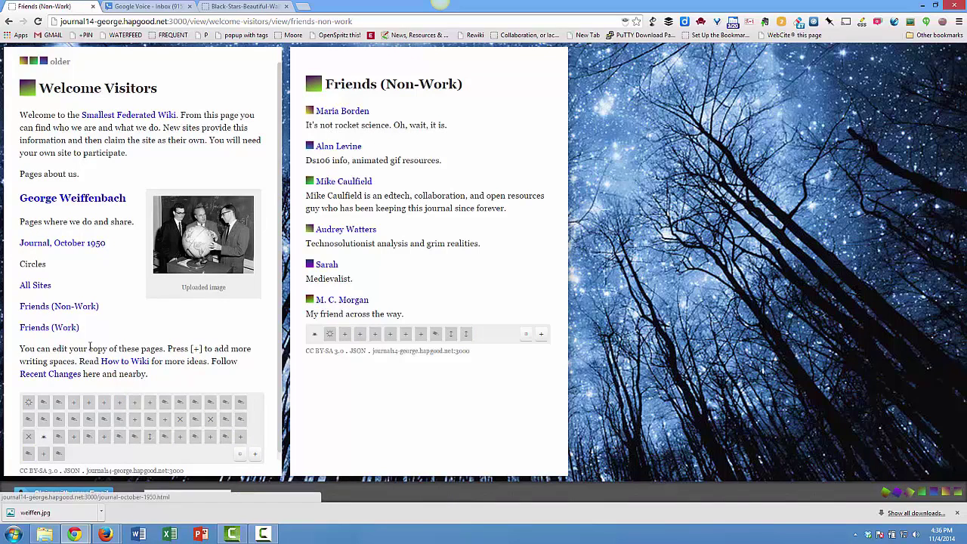
left_click(64, 375)
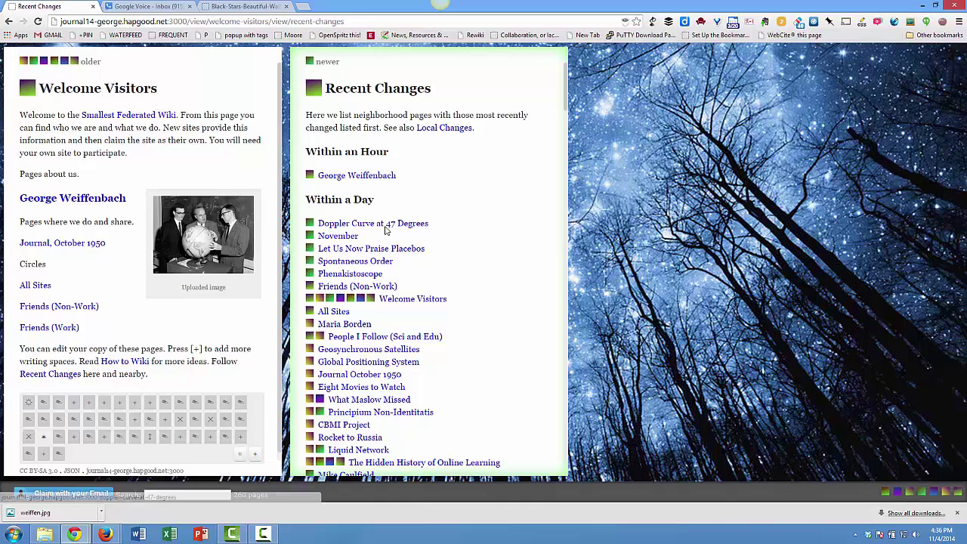
left_click(382, 263)
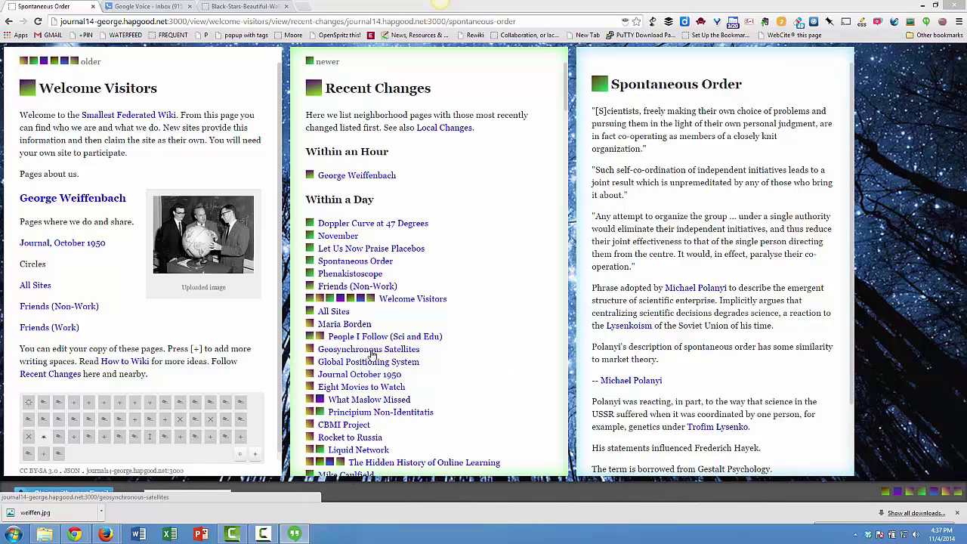
left_click(372, 351)
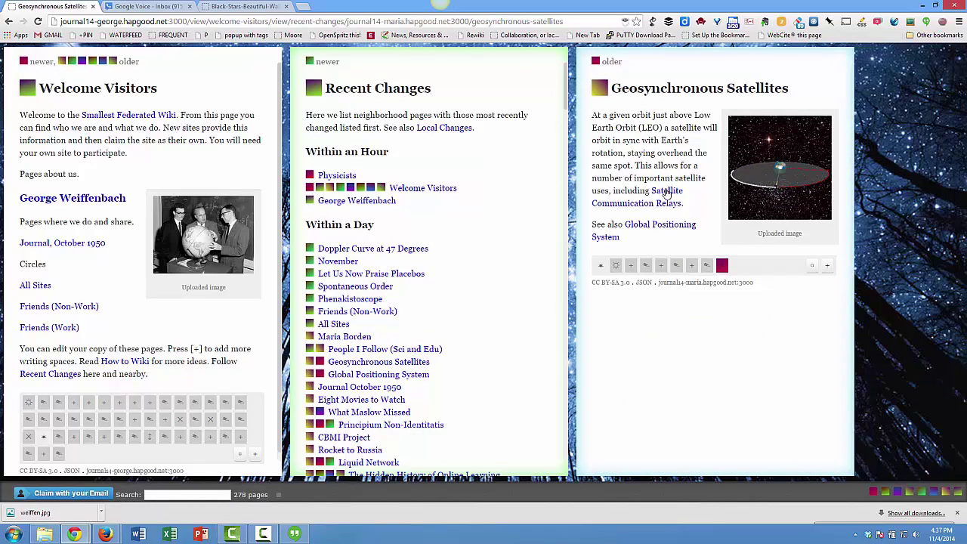
left_click(661, 226)
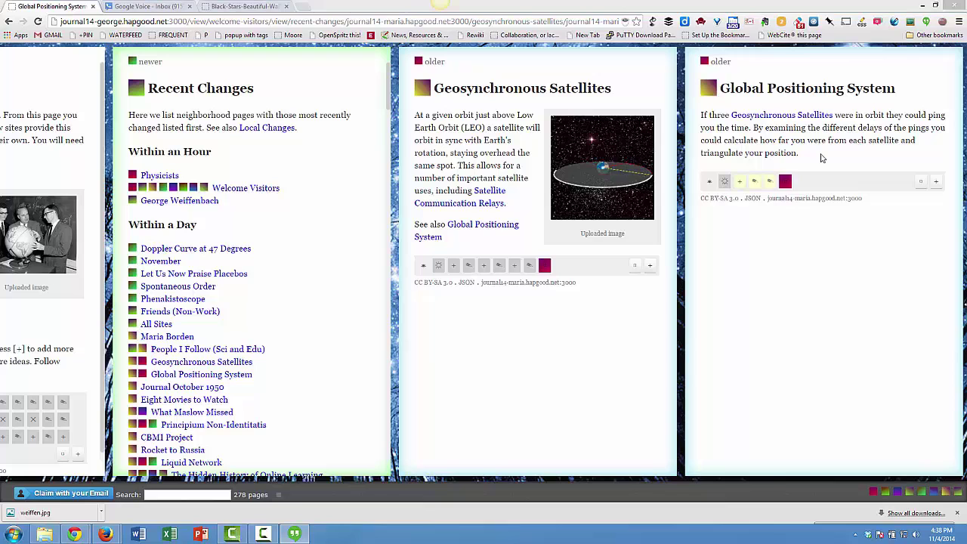
- Add the paragraph "Similar results could be achieved in Low Earth Orbit (LEO) using Doppler Curves and a known orbit." to Global Positioning System
double_click(822, 158)
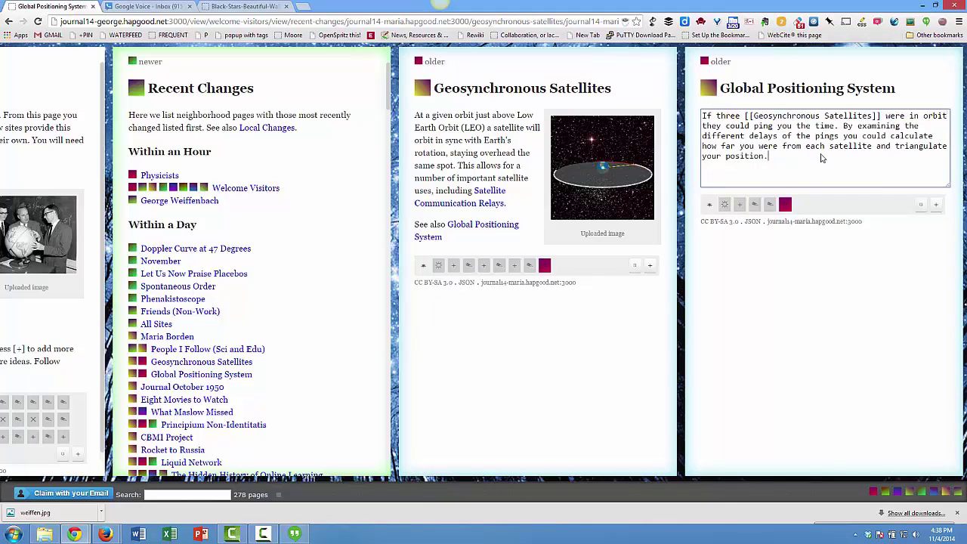
key("Return")
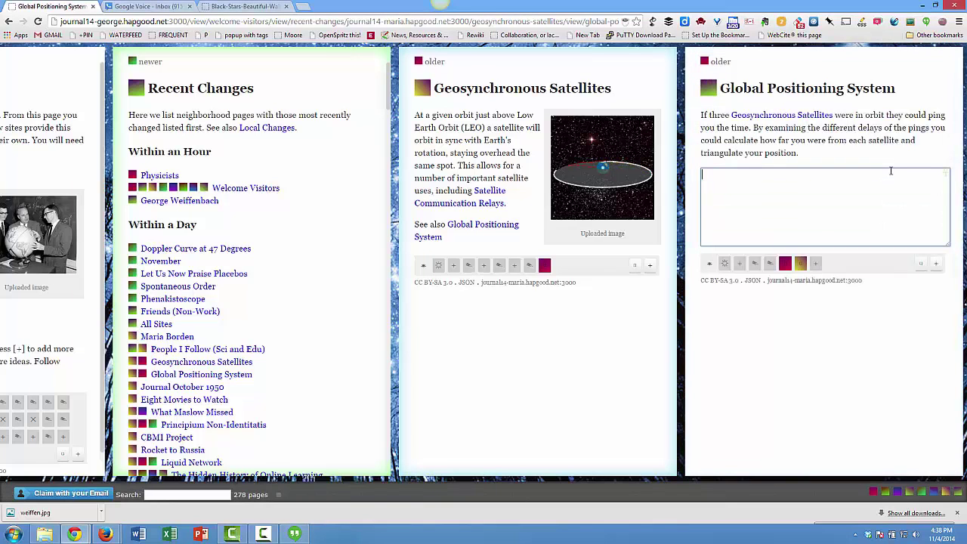
type("Similar results could be achieved")
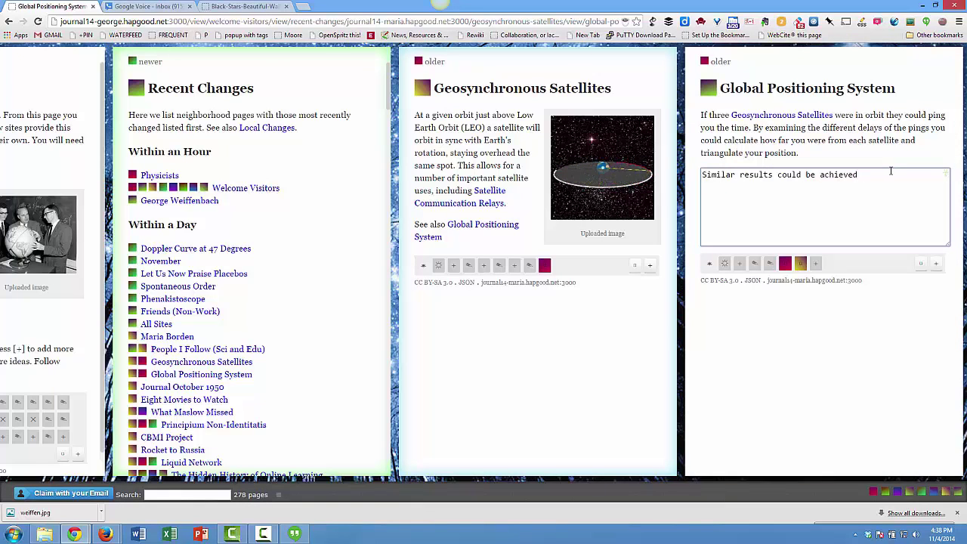
type(" in Low Earth Orbit")
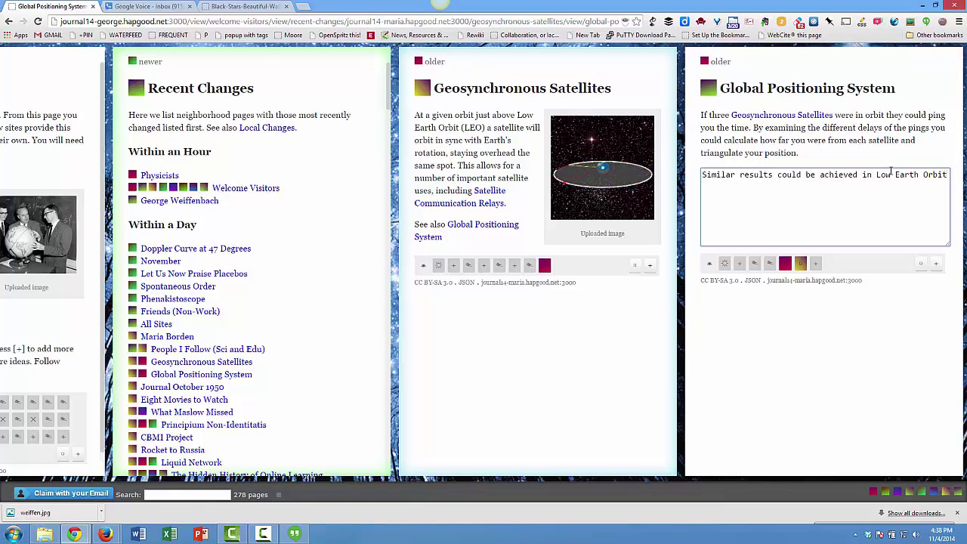
type(" (LEO) using ")
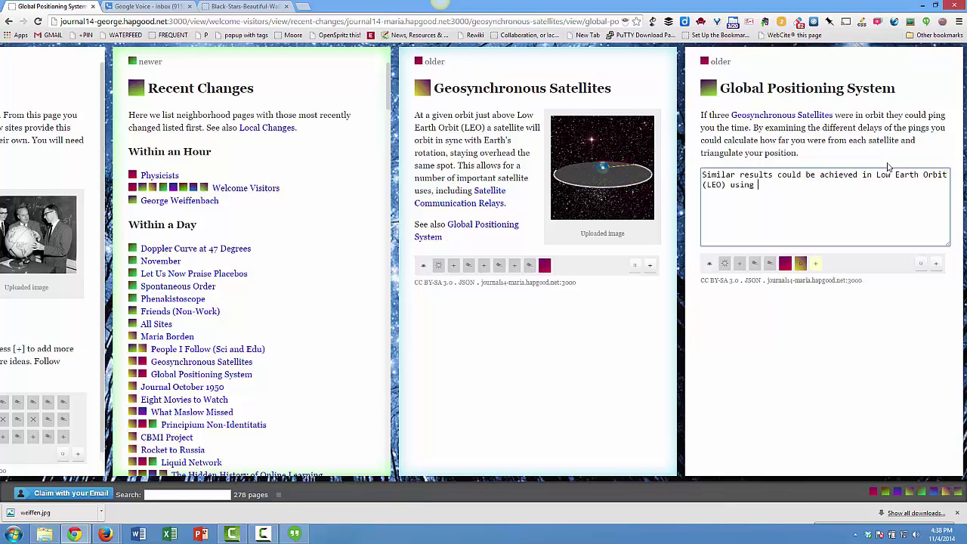
type("Doppler Curves and a known orbit.")
left_click(910, 386)
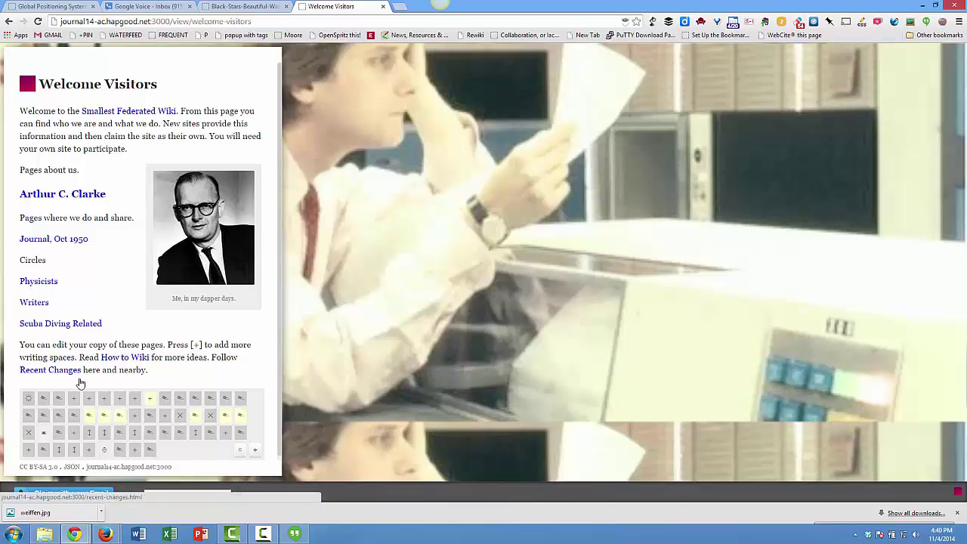
- Load the Physicists sites, open Global Positioning System from Recent Changes, and bring up its newest version from the neighboring site
left_click(46, 283)
left_click(68, 377)
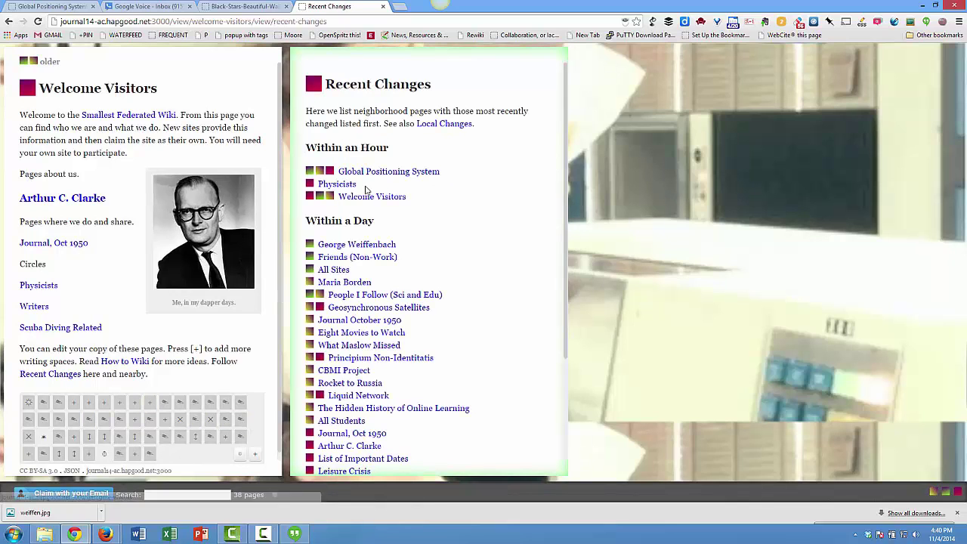
left_click(409, 174)
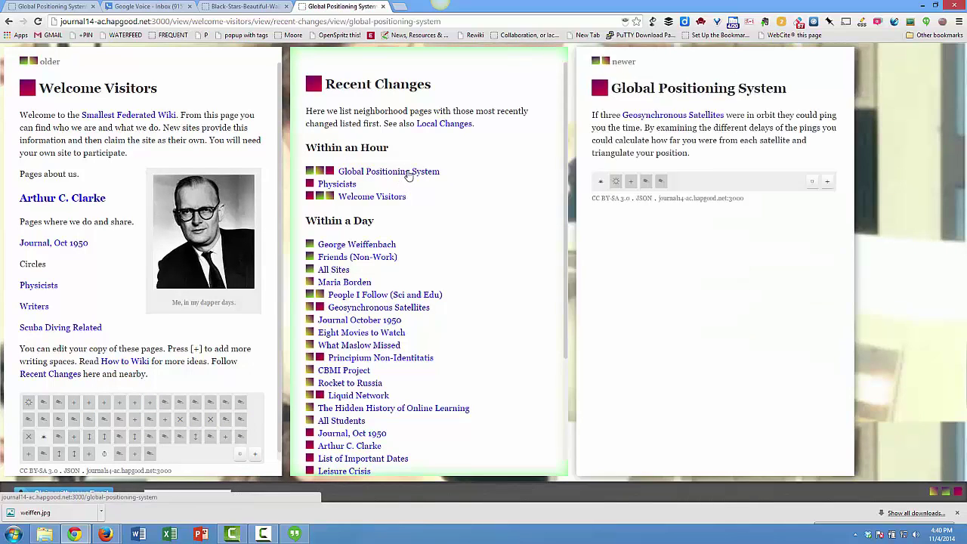
left_click(598, 63)
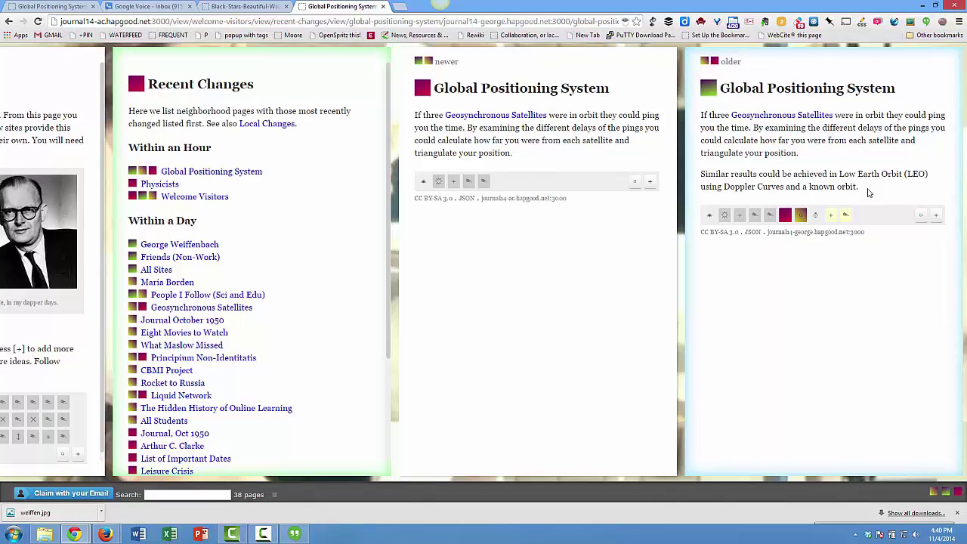
- Add the paragraph "Advantages of LEO would include longer satellite life, and doppler positioning would give finer grained location data." below the Low Earth Orbit paragraph
double_click(921, 194)
key("Return")
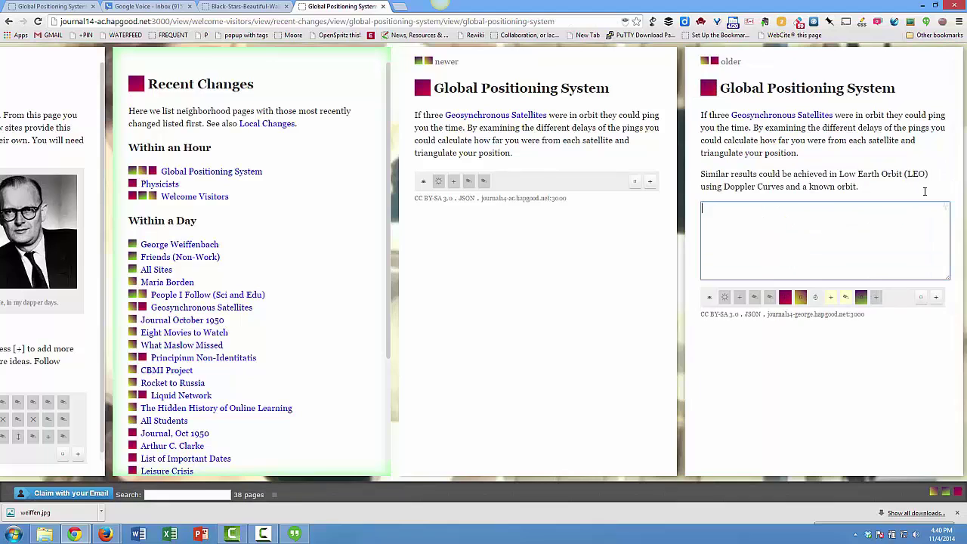
type("Advantages of LEO would")
type("te life")
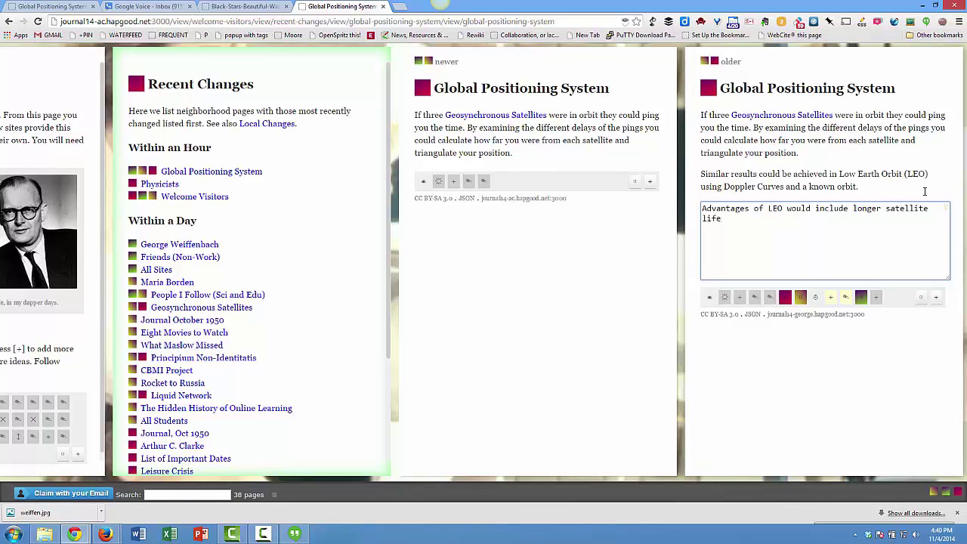
type(", and doppler poistioning")
key("BackSpace")
key("BackSpace")
key("BackSpace")
key("BackSpace")
key("BackSpace")
key("BackSpace")
key("BackSpace")
key("BackSpace")
key("BackSpace")
type("sitioning would give finer grained")
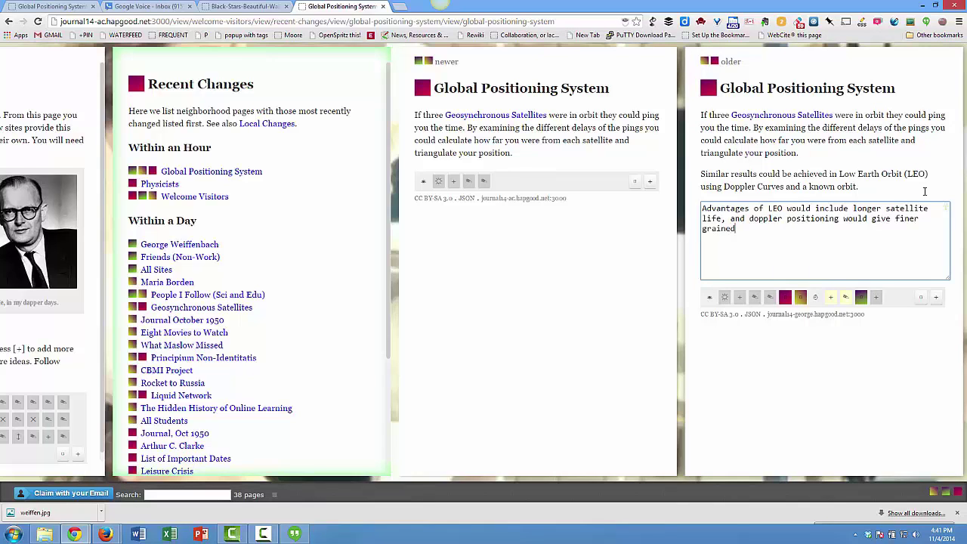
type(" location data.")
left_click(878, 413)
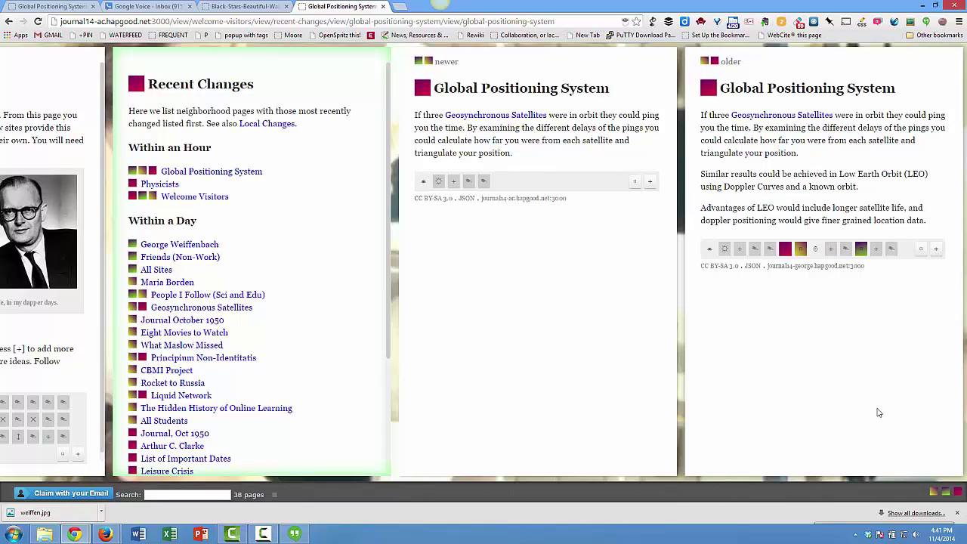
- Return to the first wiki tab, open the other site's version of Global Positioning System from its fork entry, and fork it
left_click(53, 8)
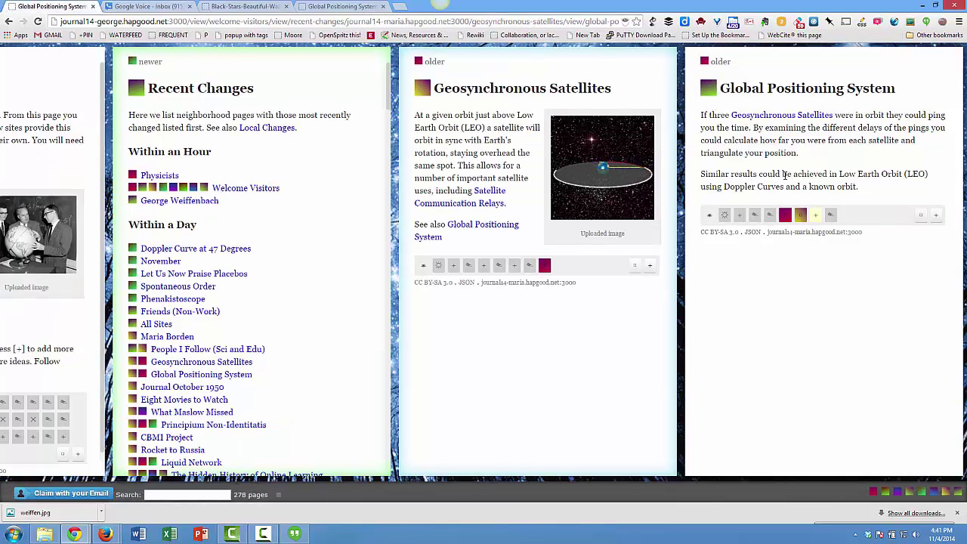
left_click(786, 217)
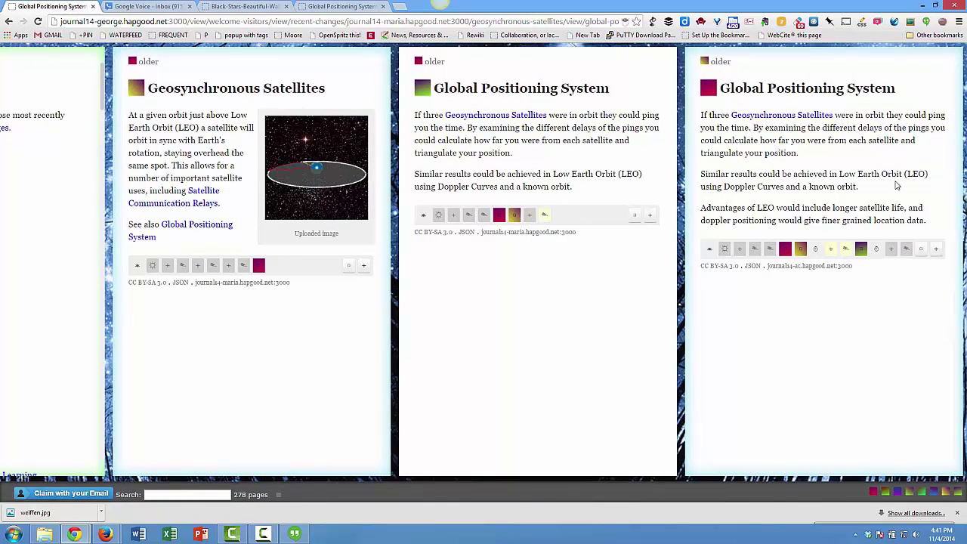
left_click(921, 250)
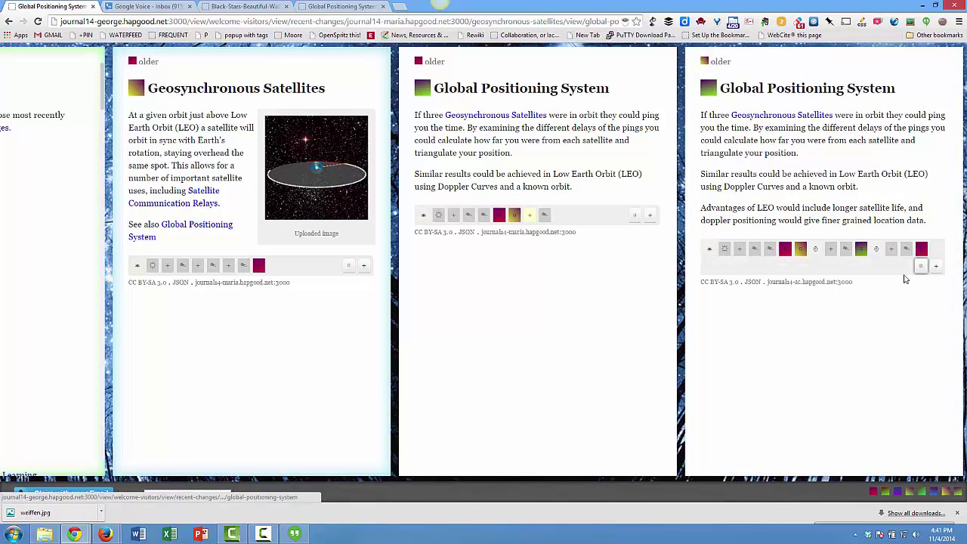